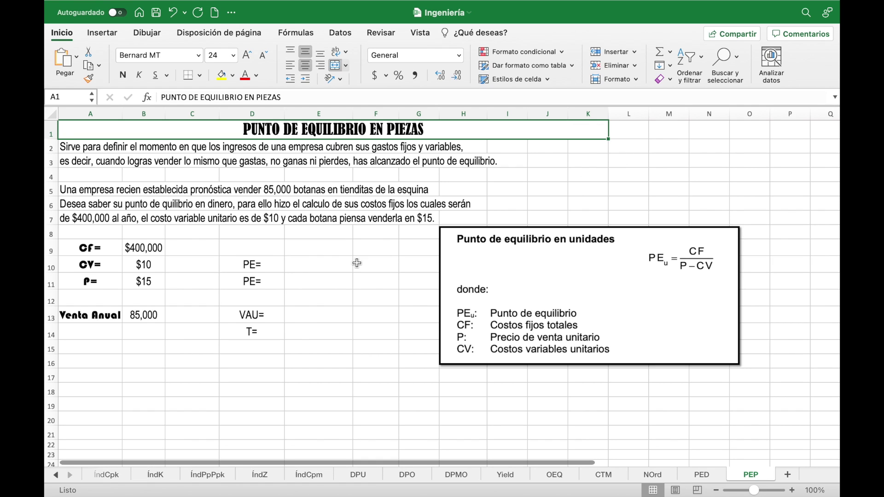
# Enter =B11-B10 in E10 so the first PE shows a $5.00 unit margin.
pyautogui.click(306, 267)
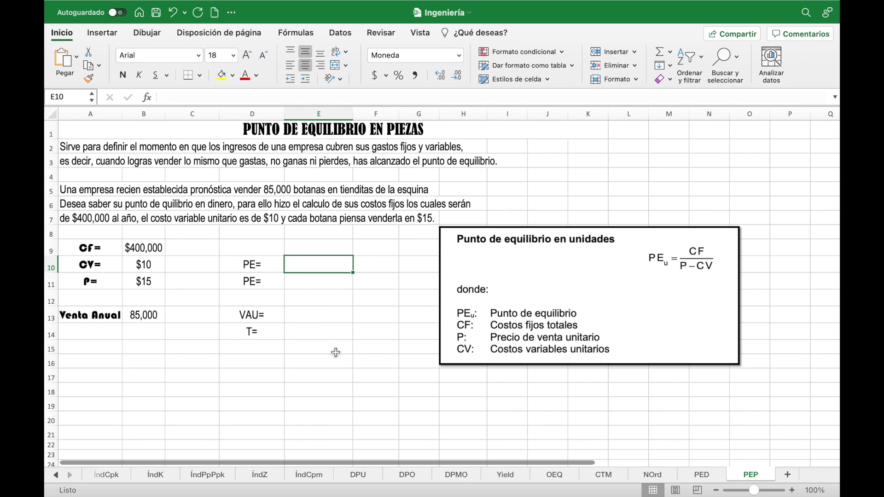
pyautogui.write('=')
pyautogui.press('Left')
pyautogui.press('Left')
pyautogui.press('Left')
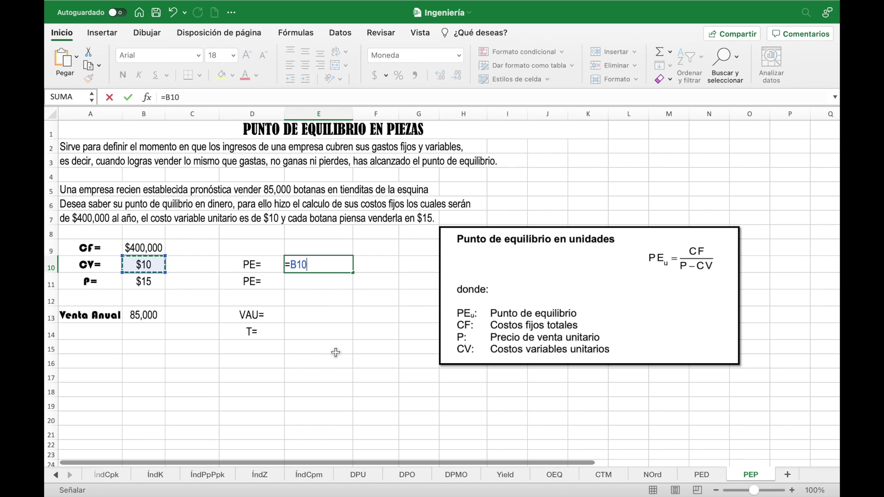
pyautogui.press('Down')
pyautogui.write('-')
pyautogui.press('Left')
pyautogui.press('Left')
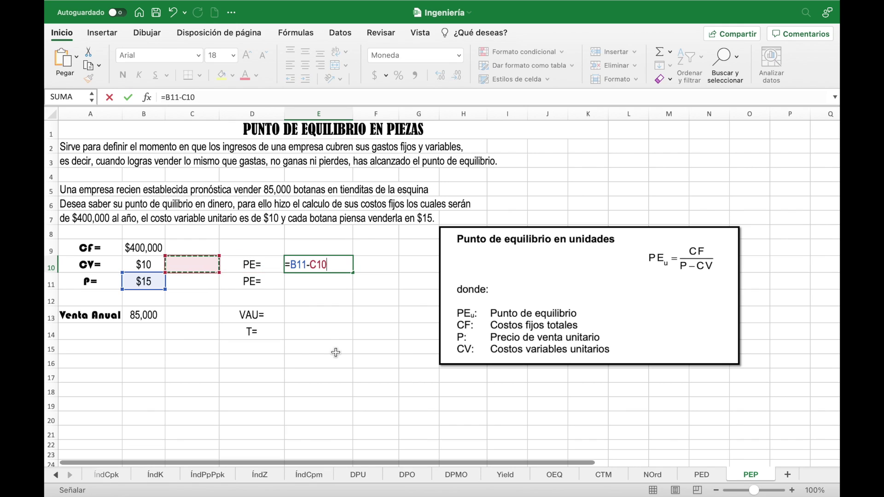
pyautogui.press('Left')
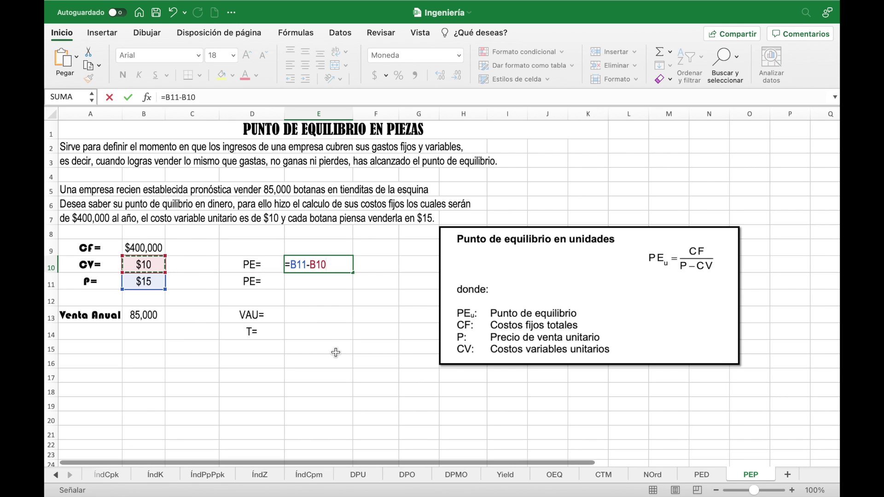
pyautogui.press('Return')
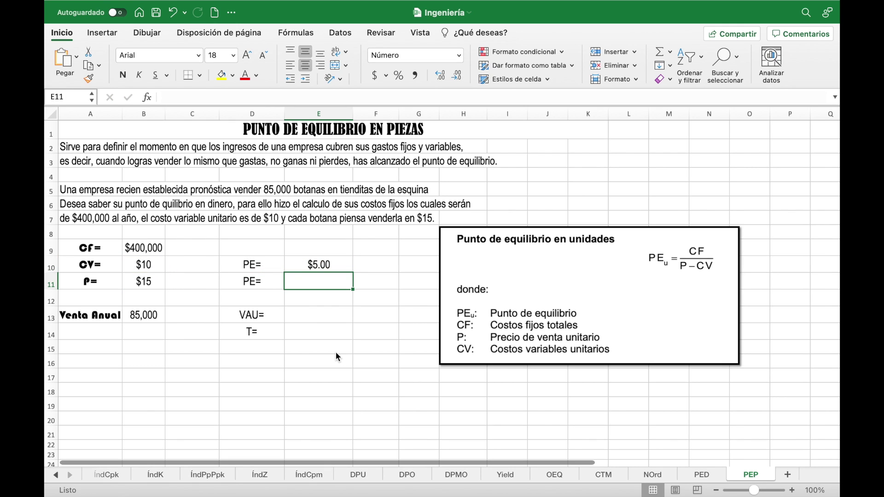
# Enter =B9/E10 in E11 for a break-even of 80,000 units.
pyautogui.write('=')
pyautogui.press('Up')
pyautogui.press('Up')
pyautogui.press('Left')
pyautogui.press('Left')
pyautogui.press('Left')
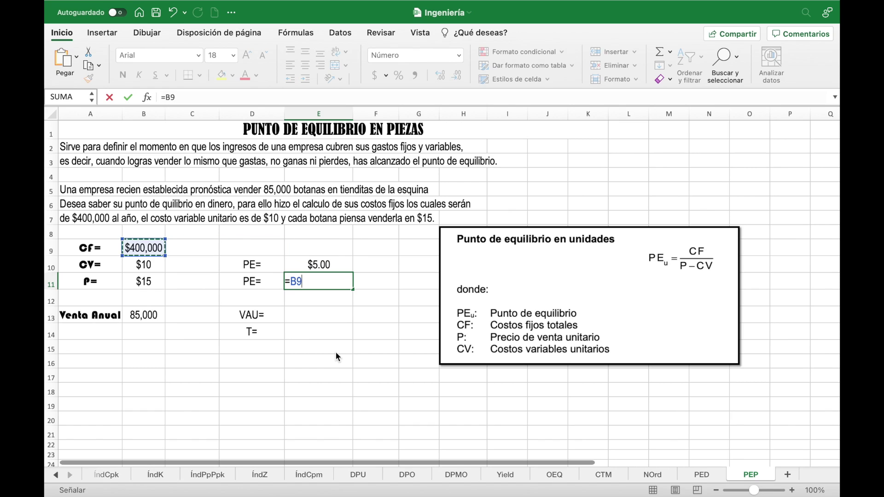
pyautogui.write('/')
pyautogui.press('Up')
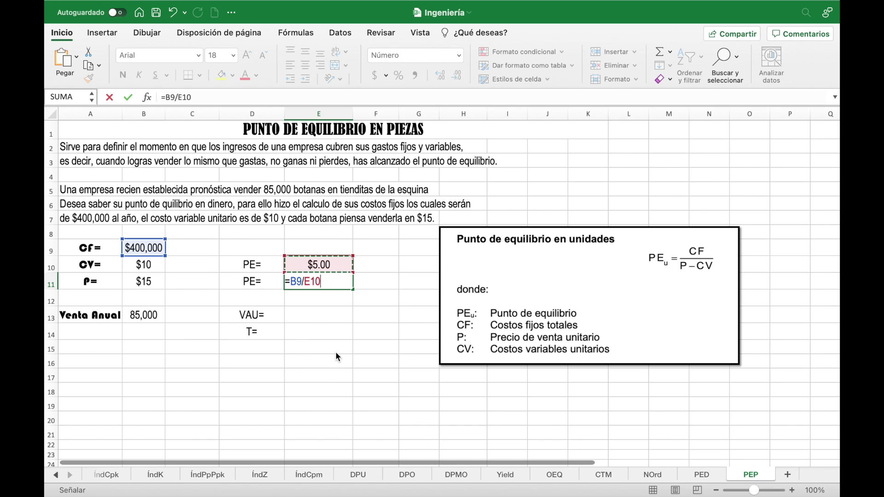
pyautogui.hotkey('ctrl', 'Return')
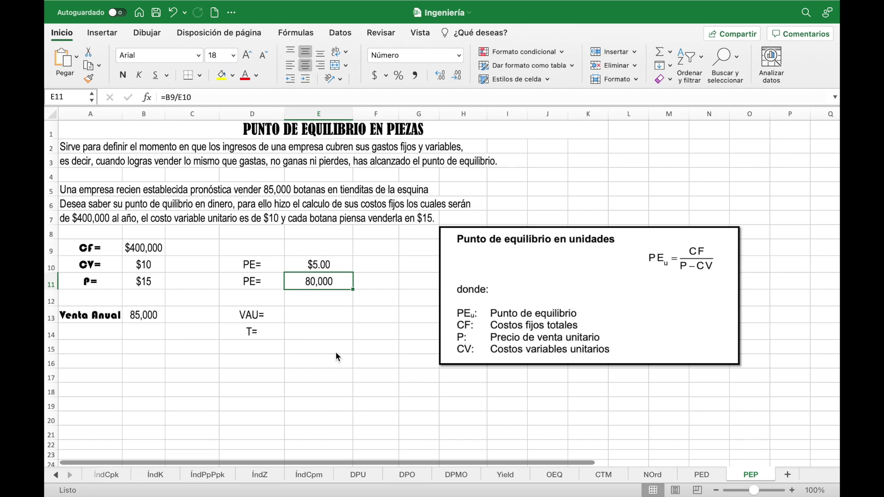
# Enter =B13-E11 in E13 so VAU shows $5,000 of sales above break-even.
pyautogui.press('Down')
pyautogui.press('Down')
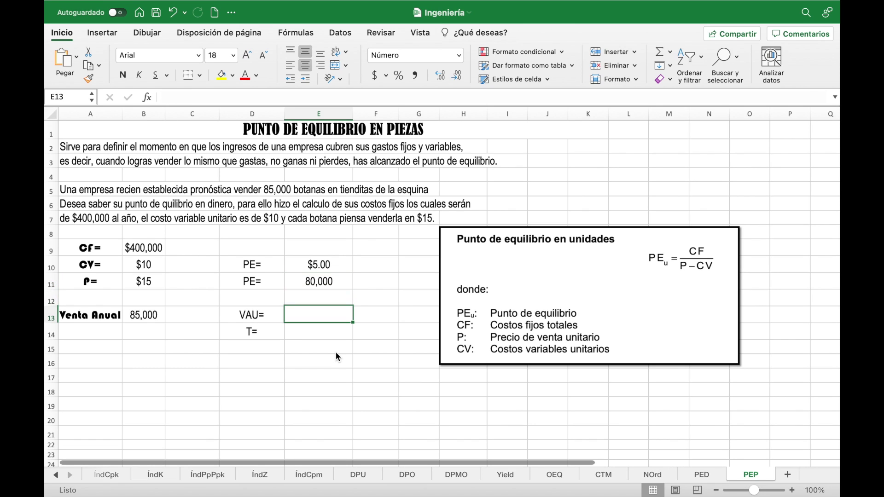
pyautogui.press('Left')
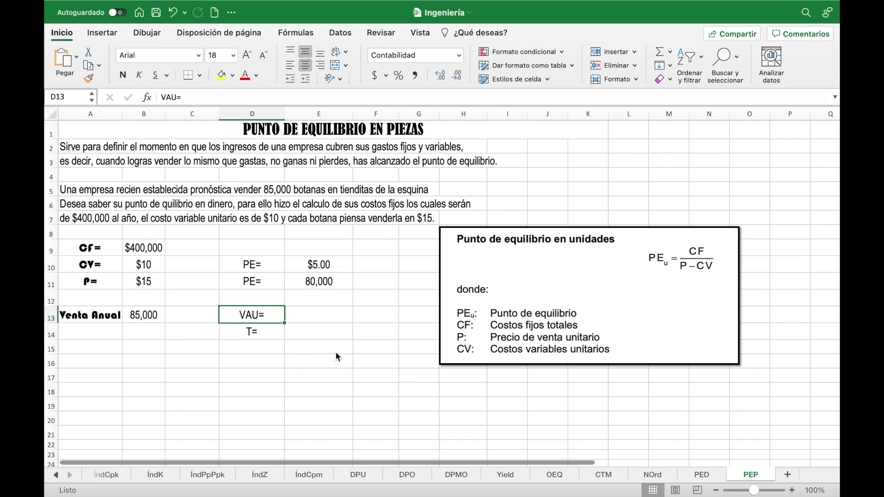
pyautogui.press('Right')
pyautogui.write('=')
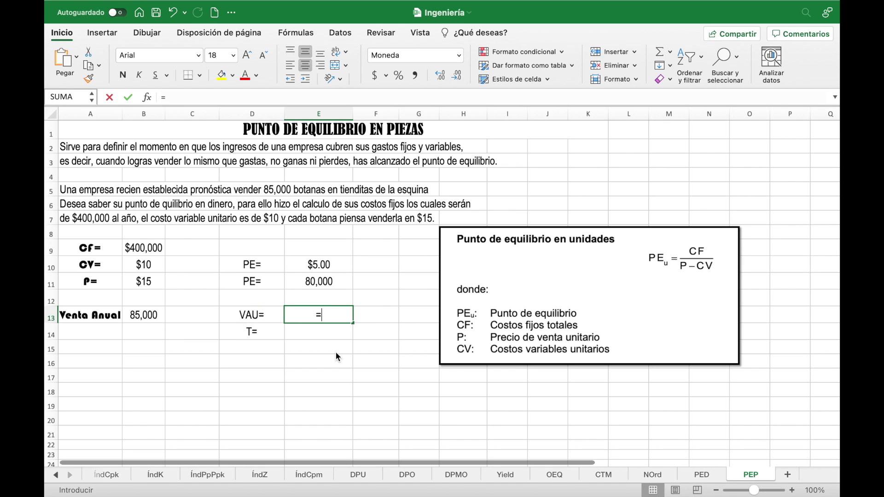
pyautogui.press('Left')
pyautogui.press('Left')
pyautogui.press('Left')
pyautogui.write('-')
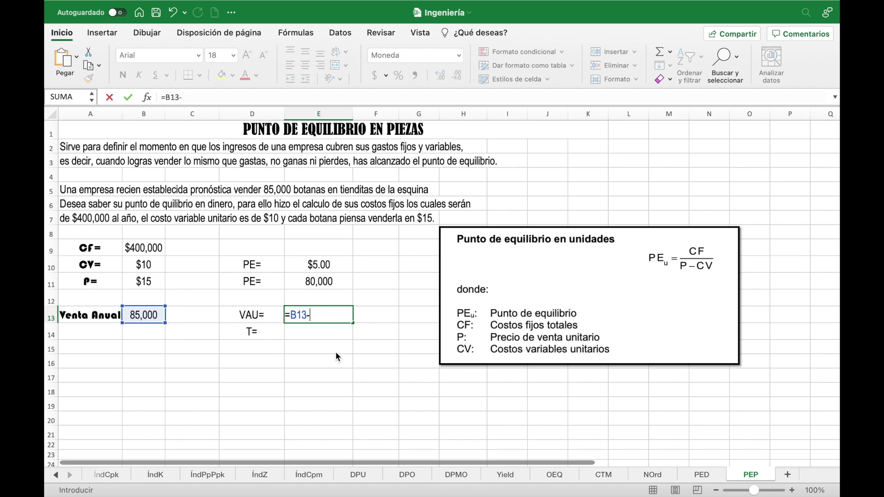
pyautogui.press('Up')
pyautogui.press('Up')
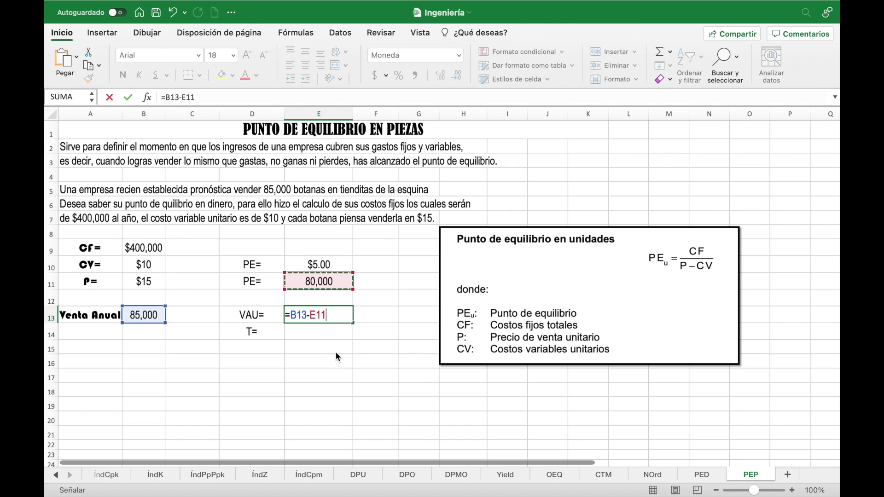
pyautogui.press('Return')
pyautogui.press('Up')
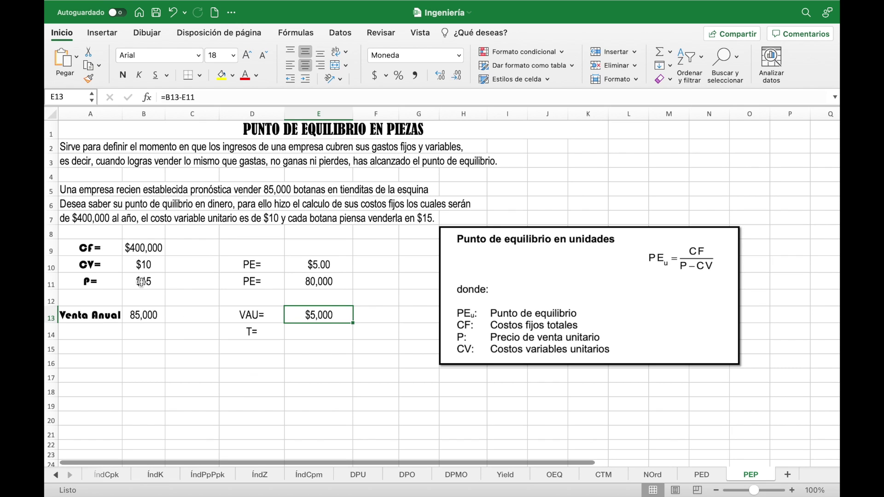
# Enter =E11/B13 in E14 so T shows 0.94, then review the results.
pyautogui.click(318, 331)
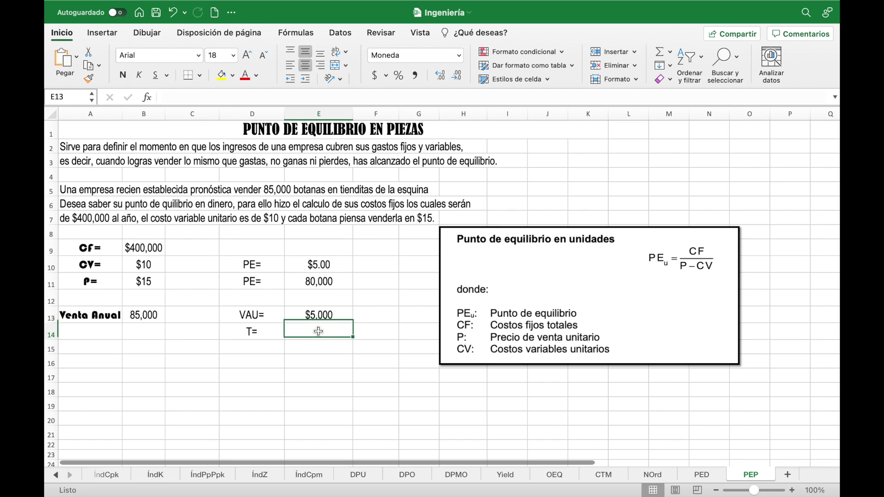
pyautogui.write('=')
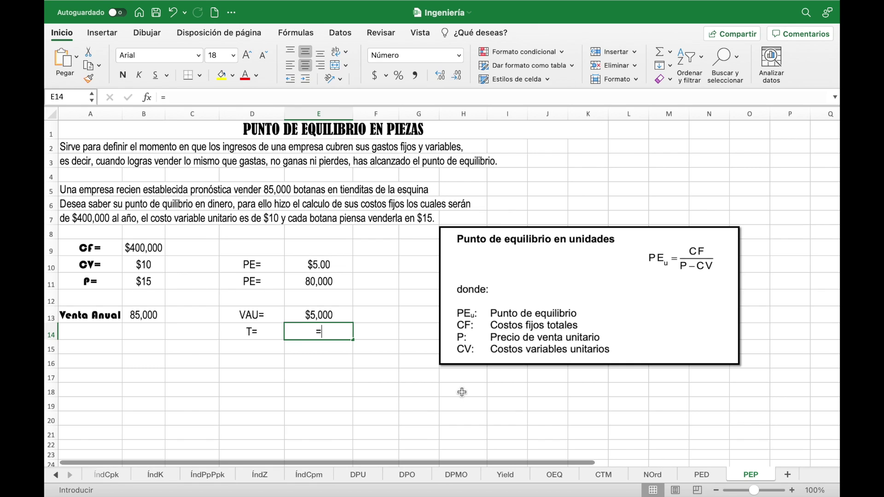
pyautogui.press('Up')
pyautogui.press('Up')
pyautogui.press('Up')
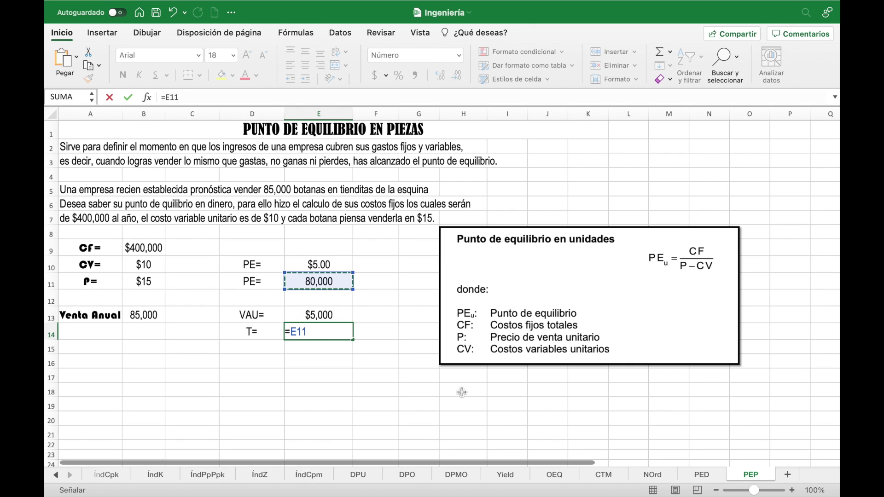
pyautogui.write('/')
pyautogui.press('Left')
pyautogui.press('Left')
pyautogui.press('Left')
pyautogui.press('Up')
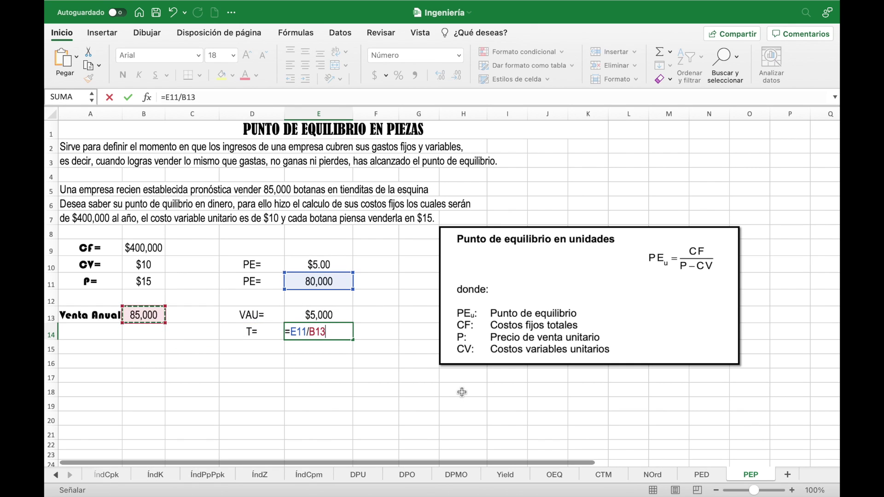
pyautogui.press('Return')
pyautogui.press('Up')
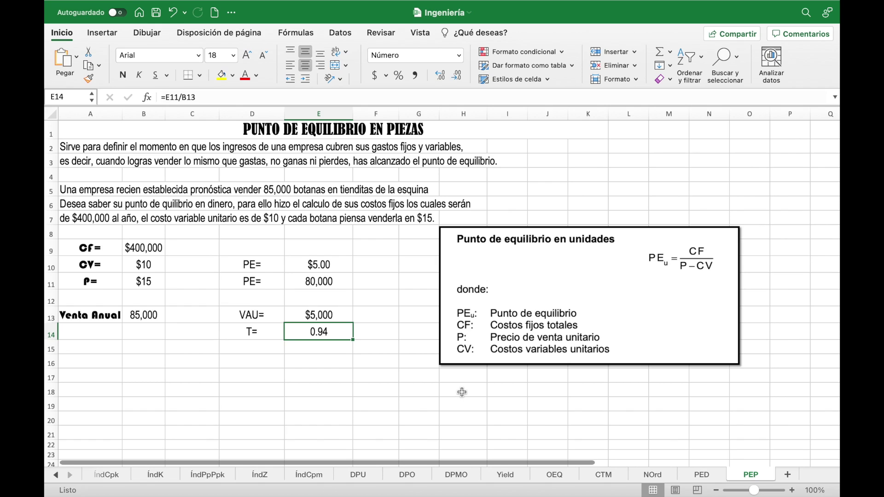
pyautogui.press('Up')
pyautogui.press('Up')
pyautogui.press('Up')
pyautogui.press('Down')
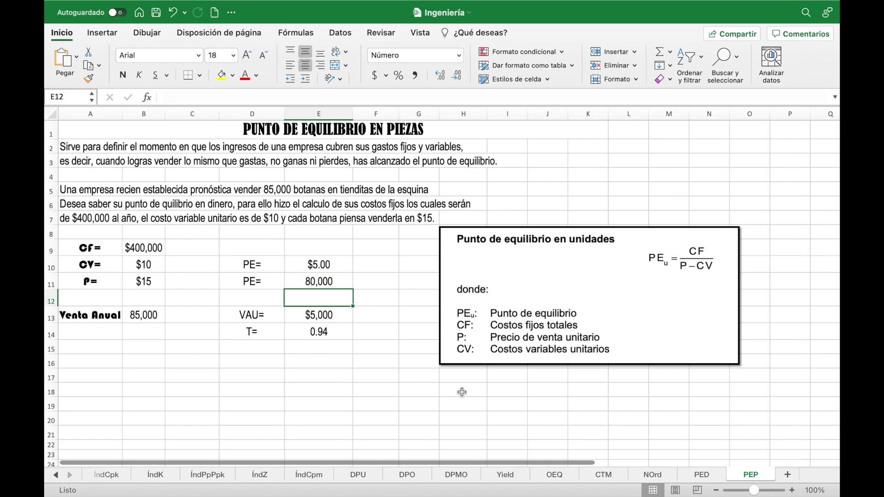
pyautogui.press('Down')
pyautogui.press('Down')
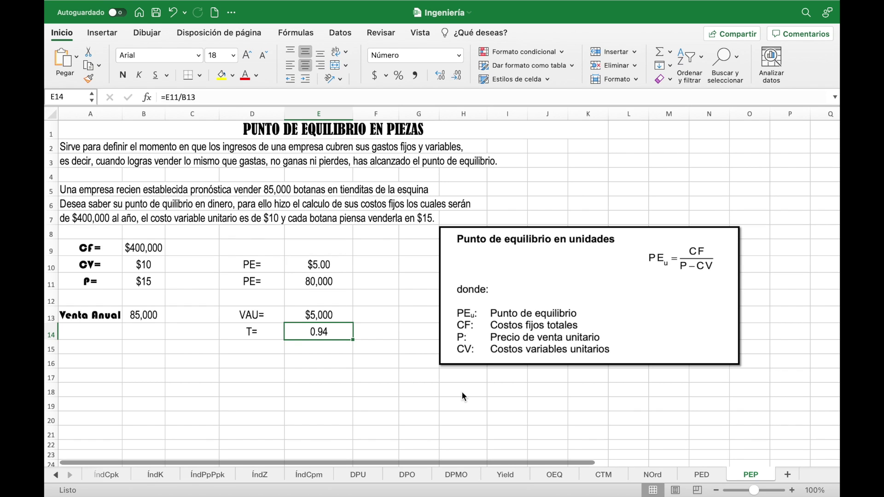
pyautogui.press('Up')
pyautogui.press('Up')
pyautogui.press('Up')
pyautogui.press('Down')
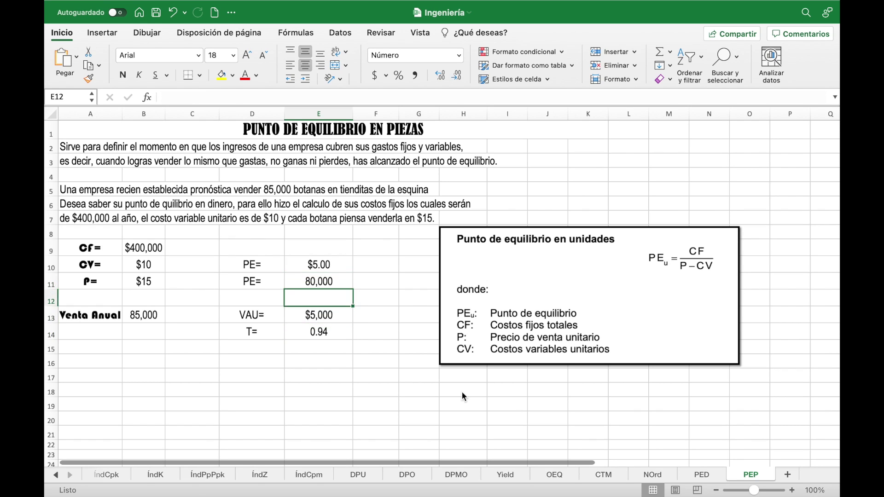
pyautogui.press('Down')
pyautogui.press('Down')
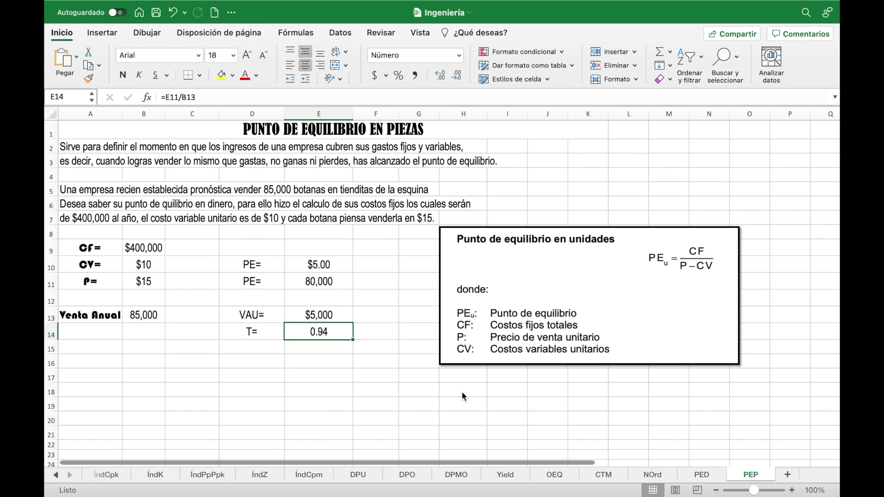